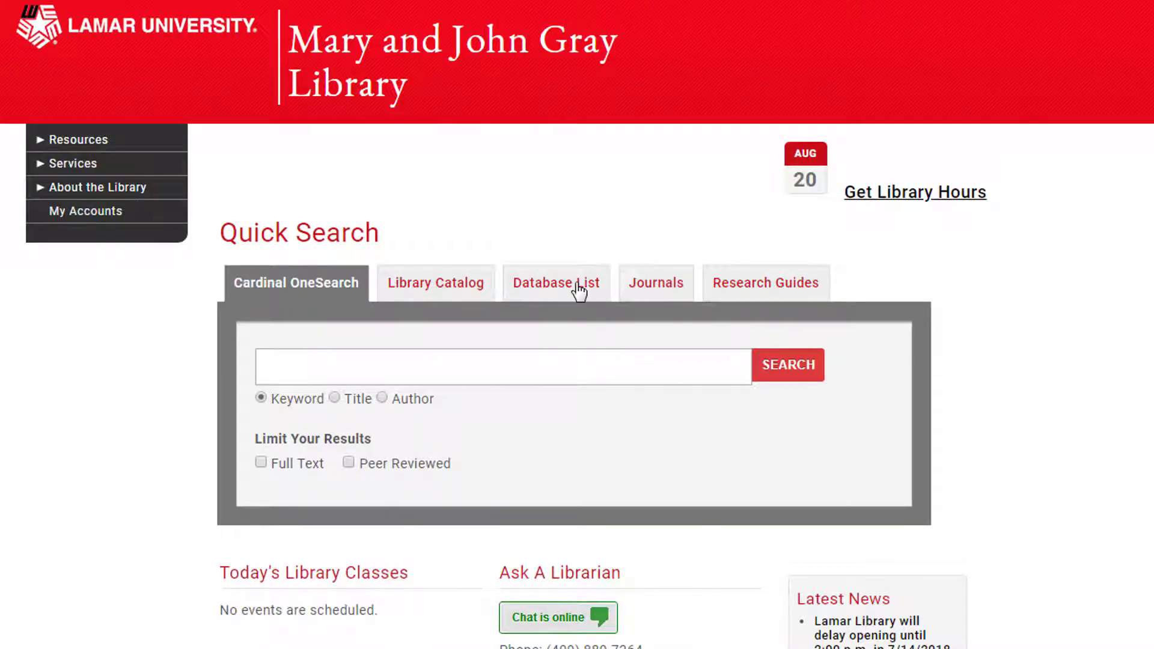
# - Open CINAHL Complete from the library's C database list and sign in through LOGIN
pyautogui.click(579, 291)
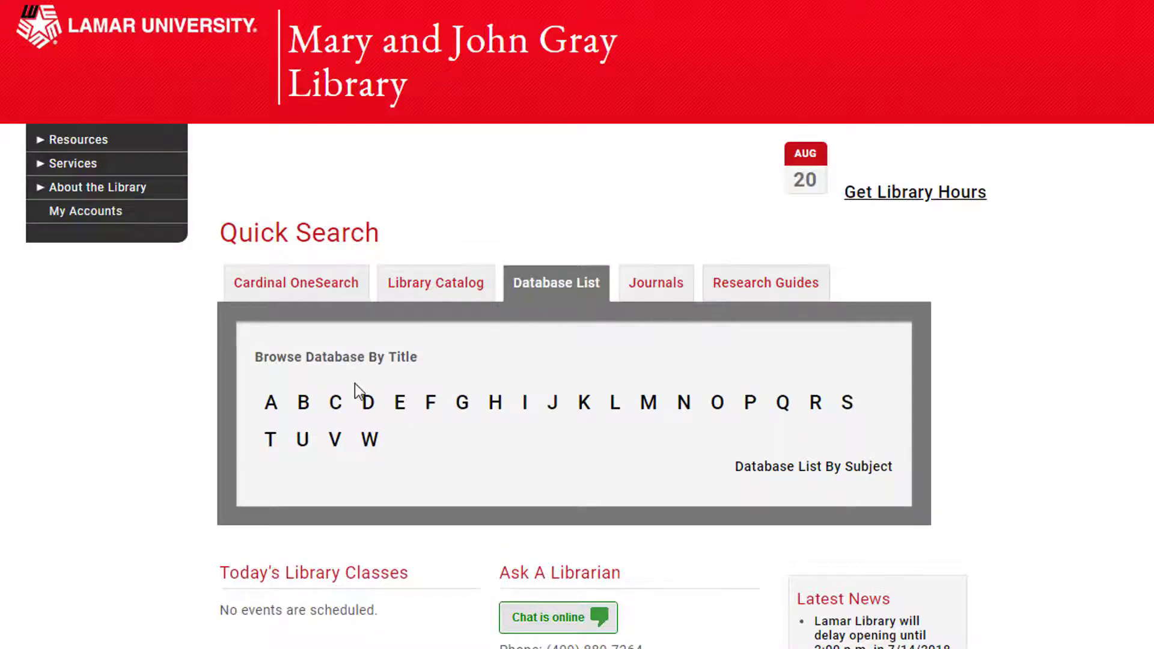
pyautogui.click(341, 405)
pyautogui.scroll(-8, 330, 427)
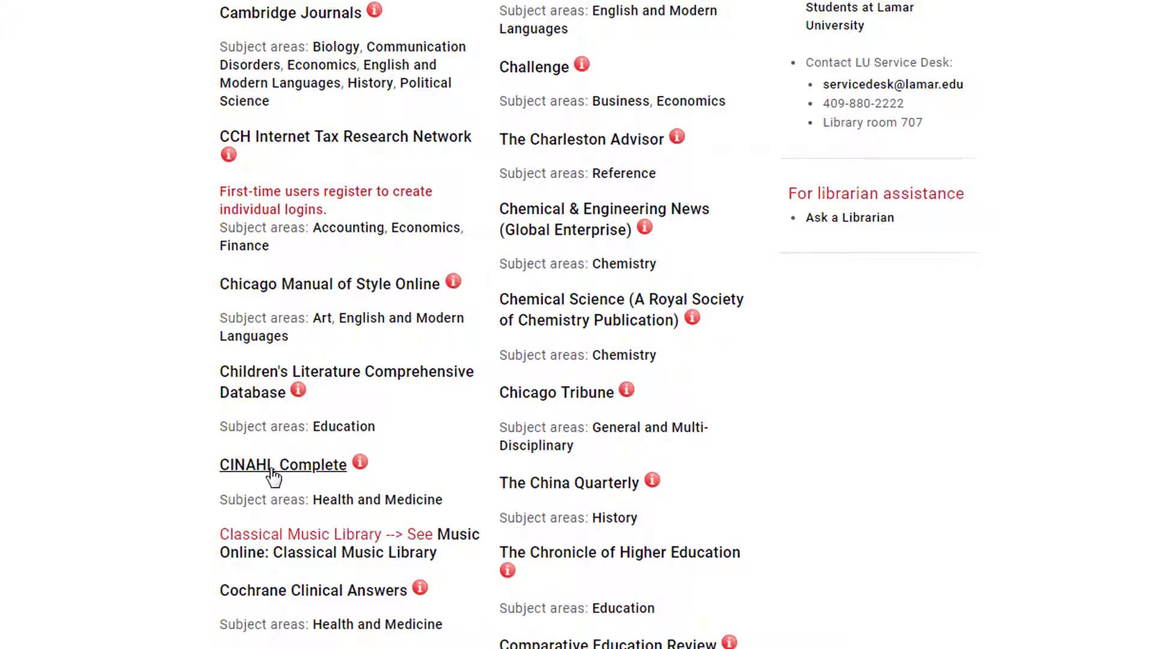
pyautogui.click(274, 476)
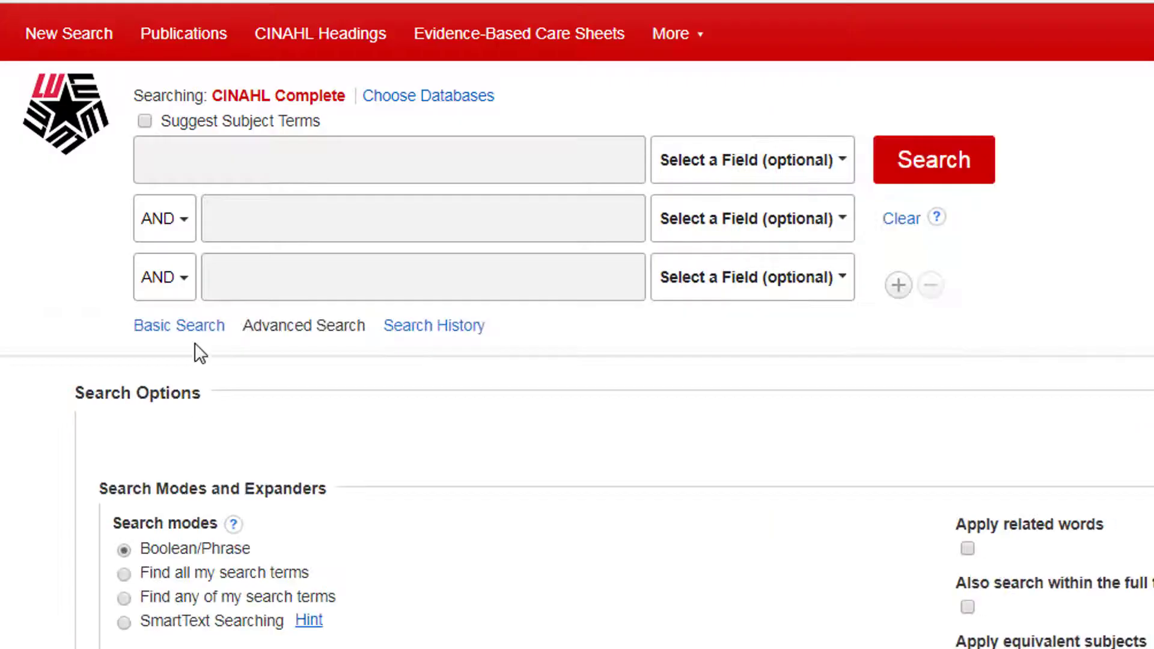
pyautogui.click(259, 159)
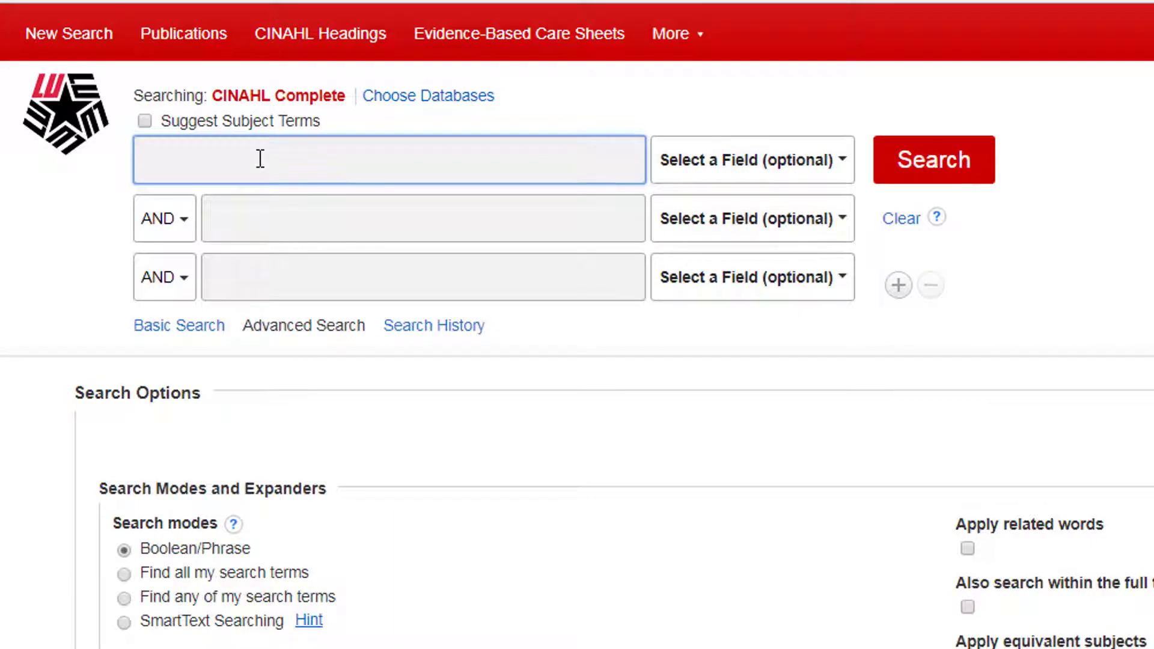
# - Search for the suggested keyword 'lou gehrig's disease', returning 44 results
pyautogui.write('Lou Gehlh')
pyautogui.press('BackSpace')
pyautogui.press('BackSpace')
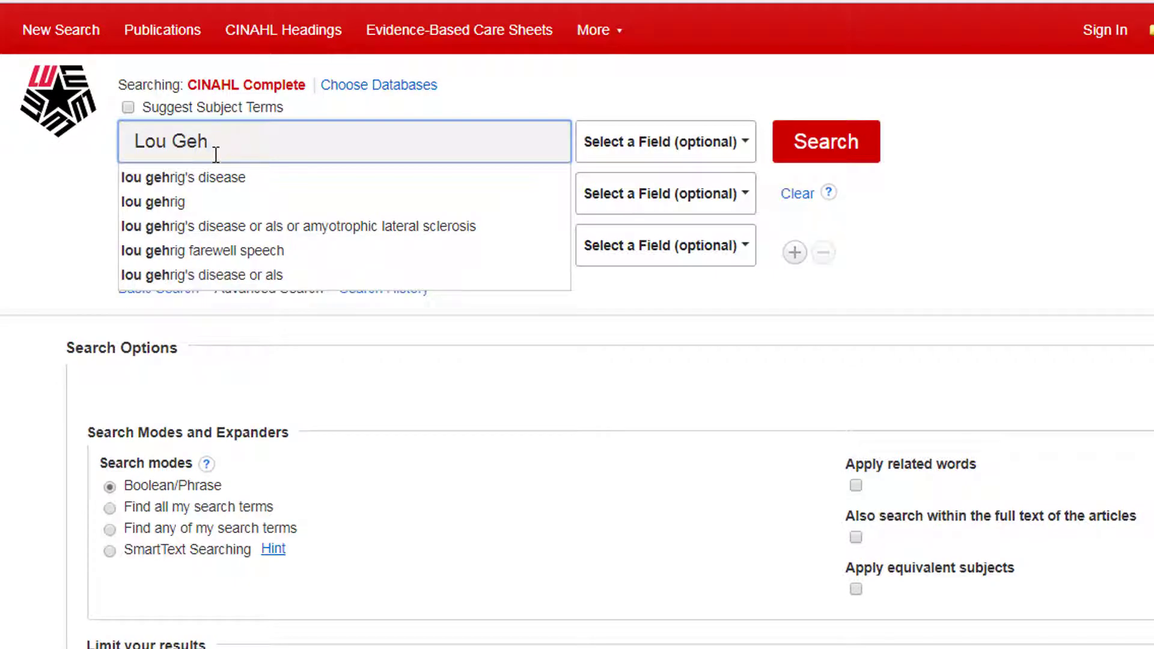
pyautogui.click(196, 176)
pyautogui.click(799, 140)
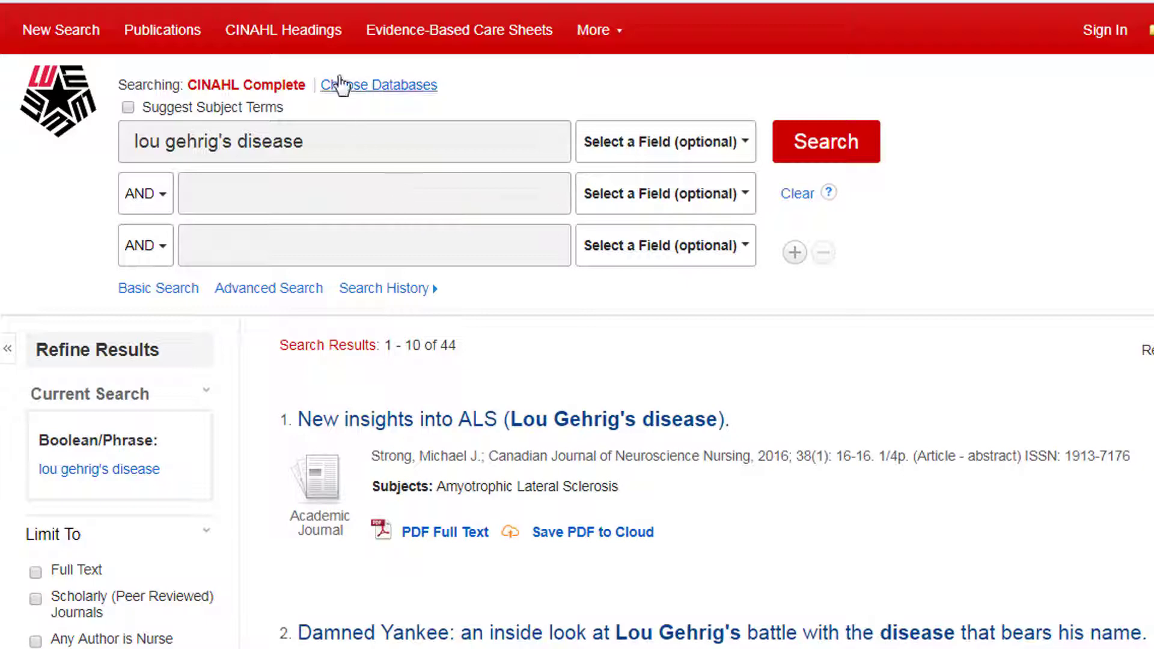
# - Look up 'Lou Gehrig's Disease' in the CINAHL Headings
pyautogui.click(322, 35)
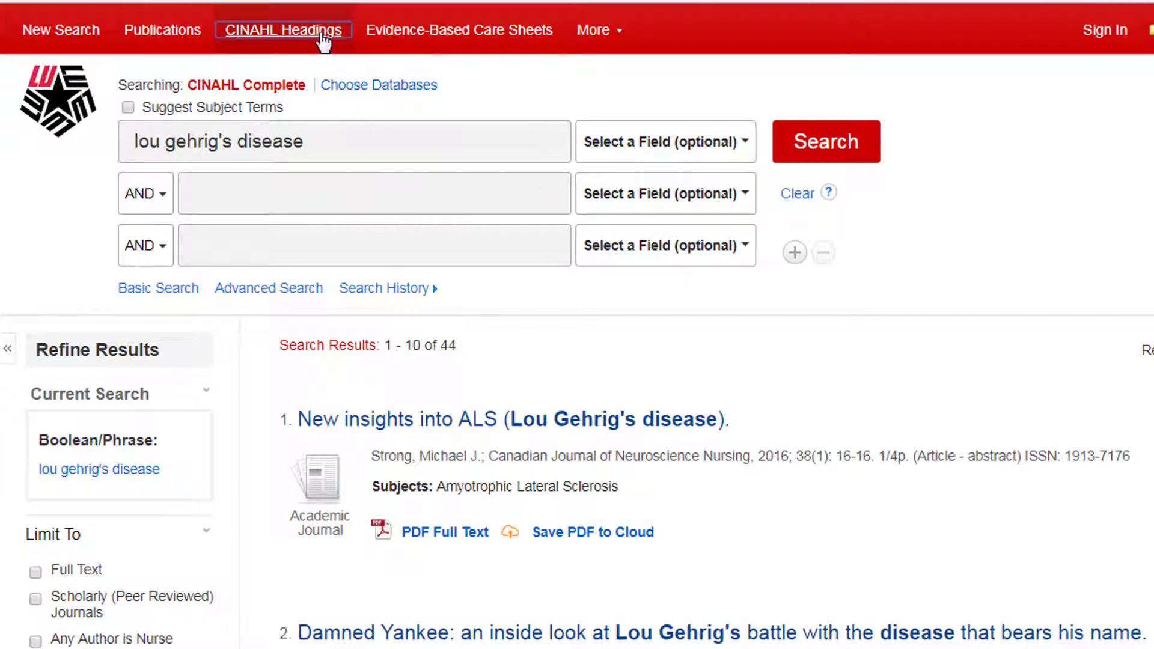
pyautogui.click(349, 261)
pyautogui.write("Lou Gehrig's Disease")
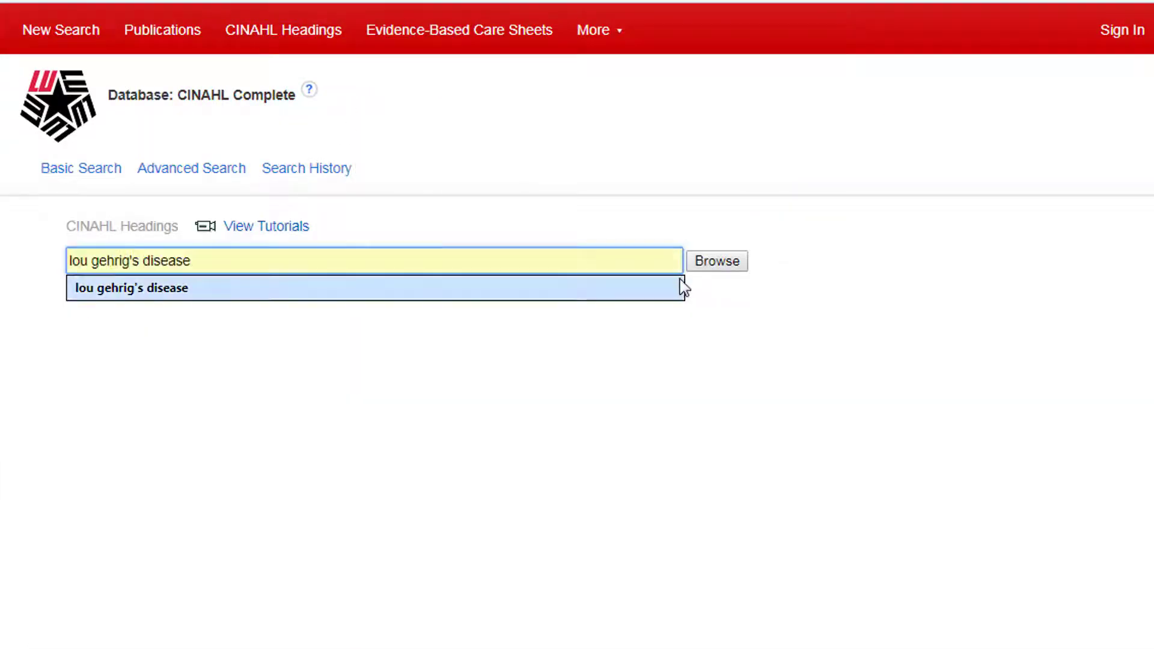
pyautogui.click(708, 265)
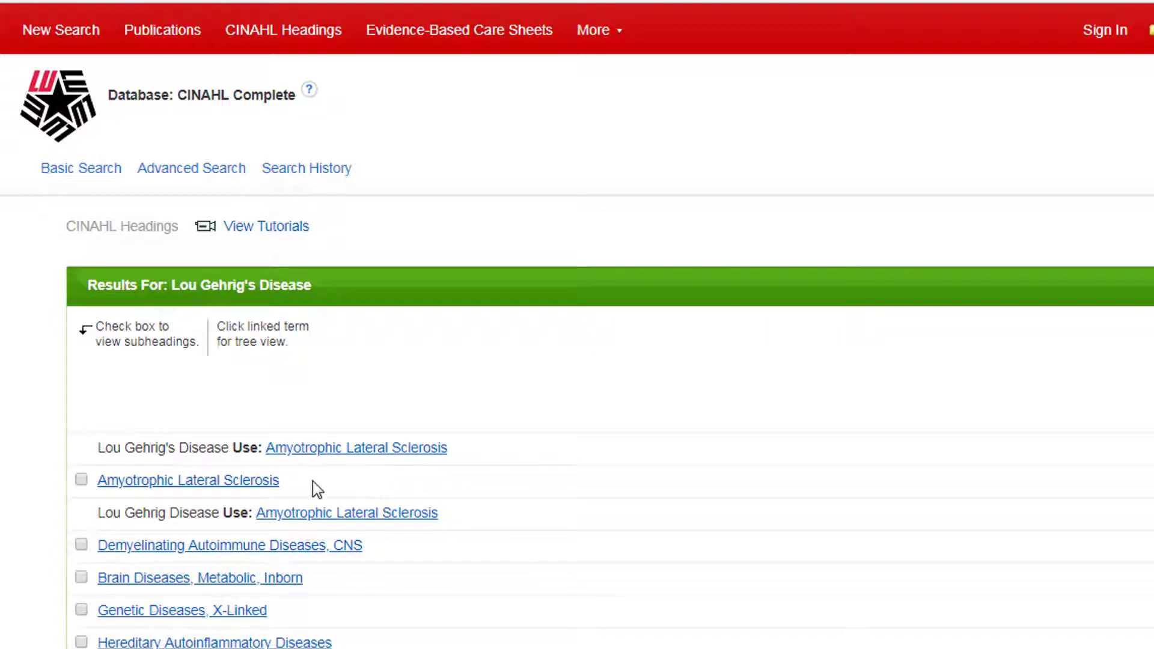
# - Select Amyotrophic Lateral Sclerosis as a Major Concept and search the database
pyautogui.click(82, 479)
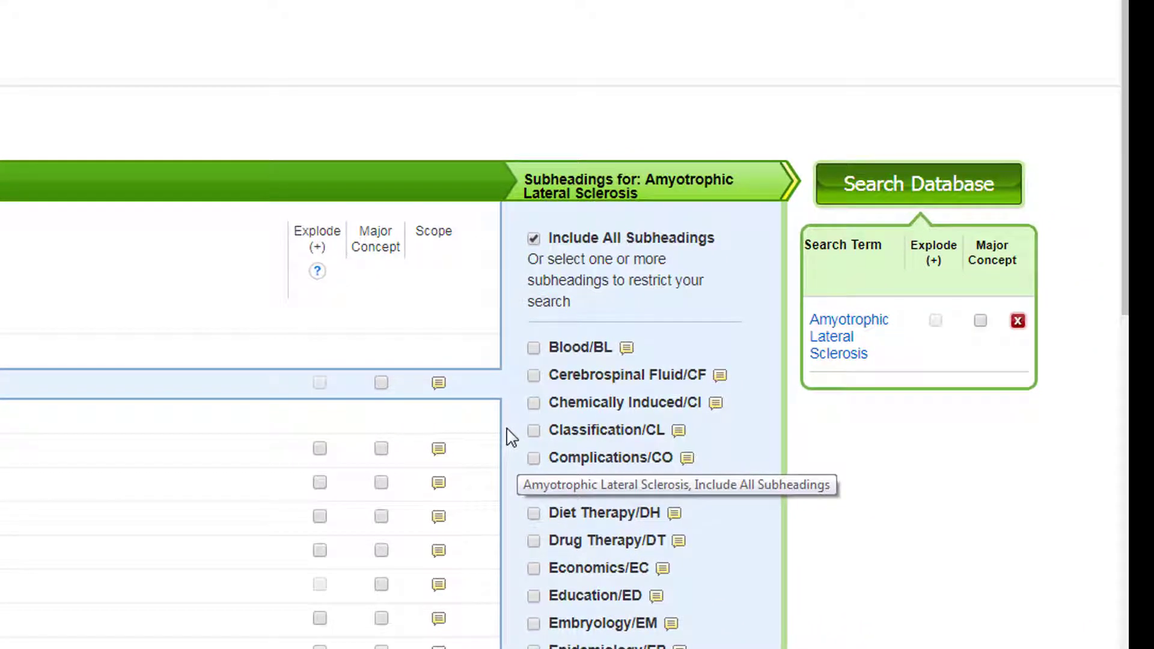
pyautogui.click(383, 384)
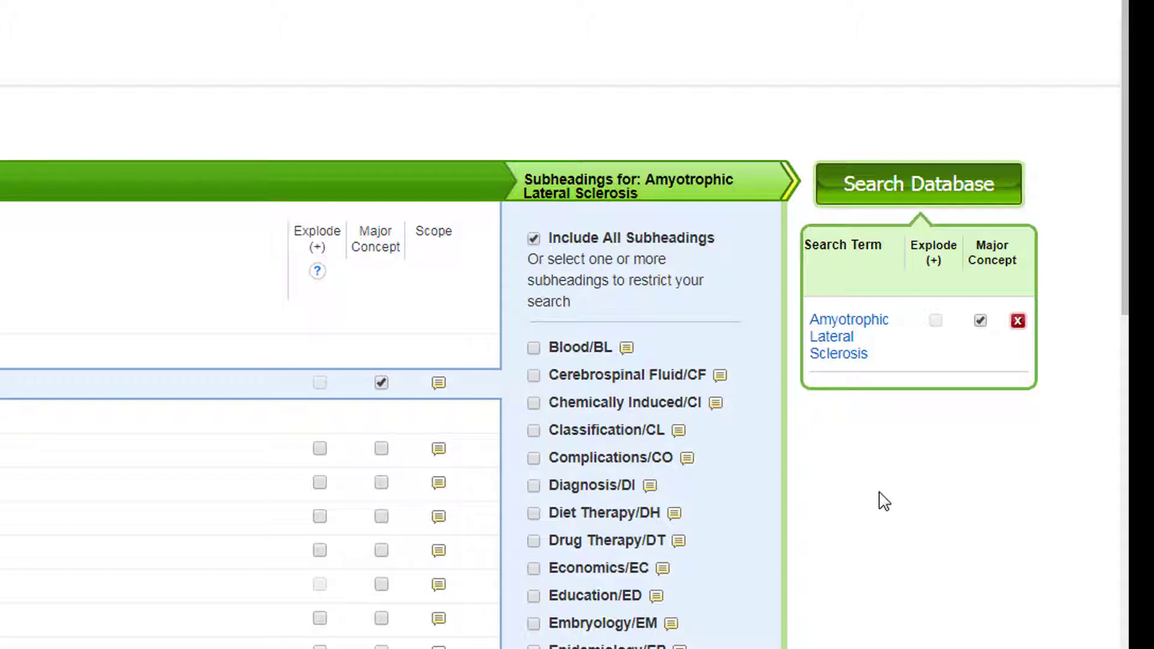
pyautogui.click(900, 188)
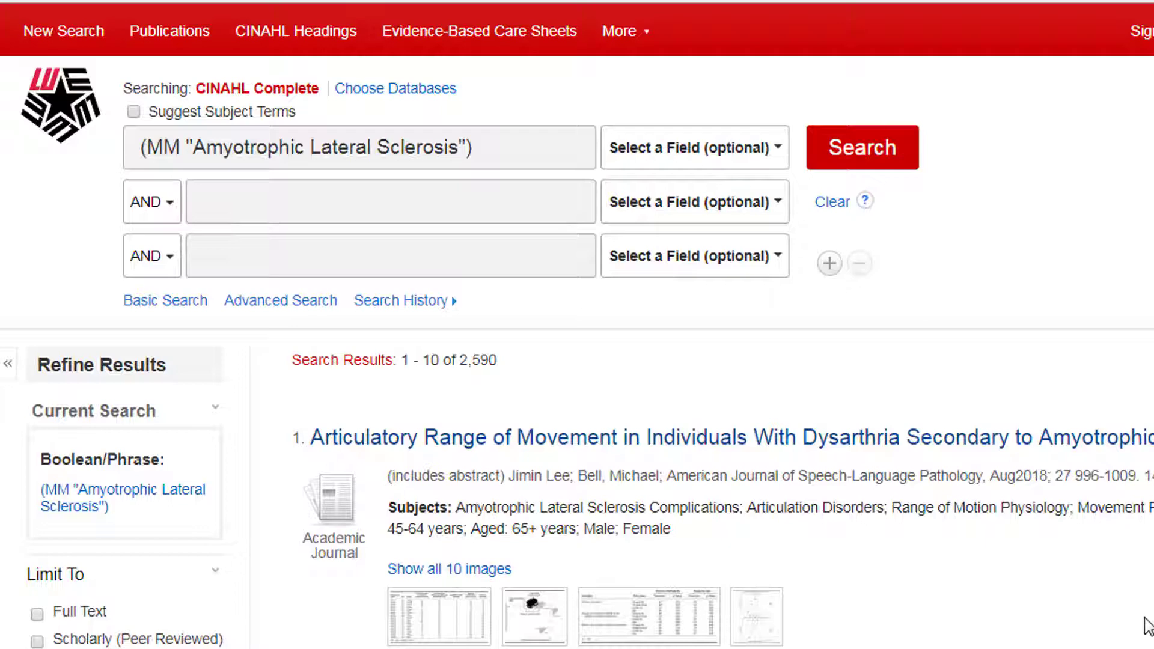
# - Apply the Scholarly (Peer Reviewed) Journals, publication date from 2010, and Any Author is Nurse limiters
pyautogui.scroll(-3, 1148, 625)
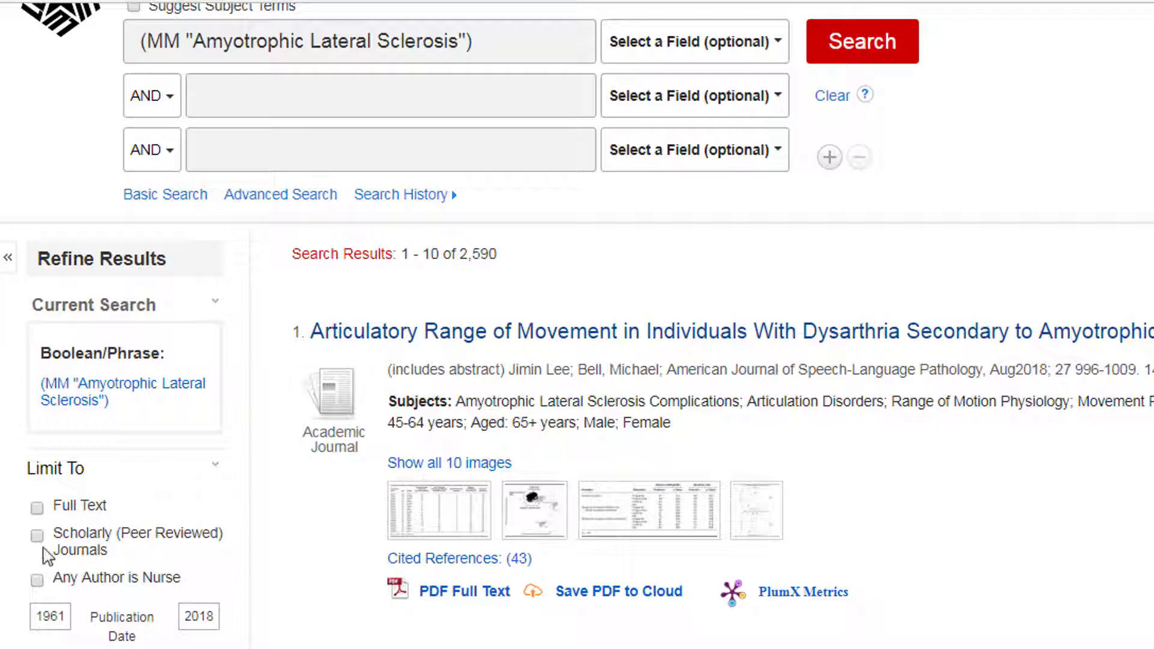
pyautogui.click(41, 539)
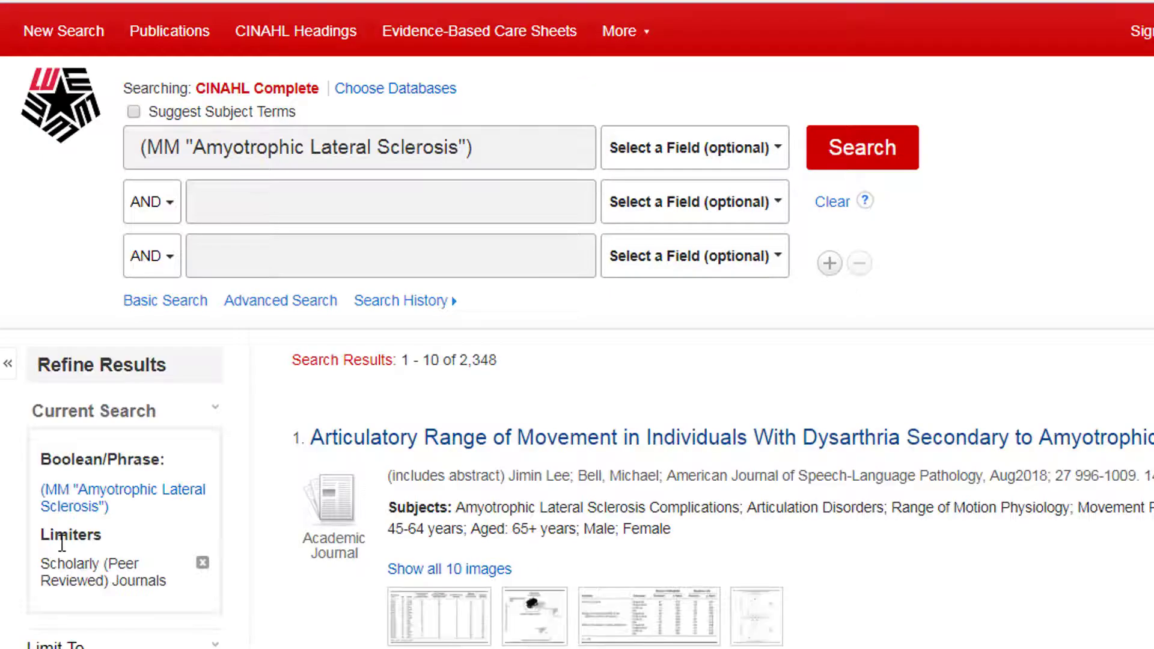
pyautogui.scroll(-3, 41, 541)
pyautogui.moveTo(43, 635); pyautogui.dragTo(180, 632)
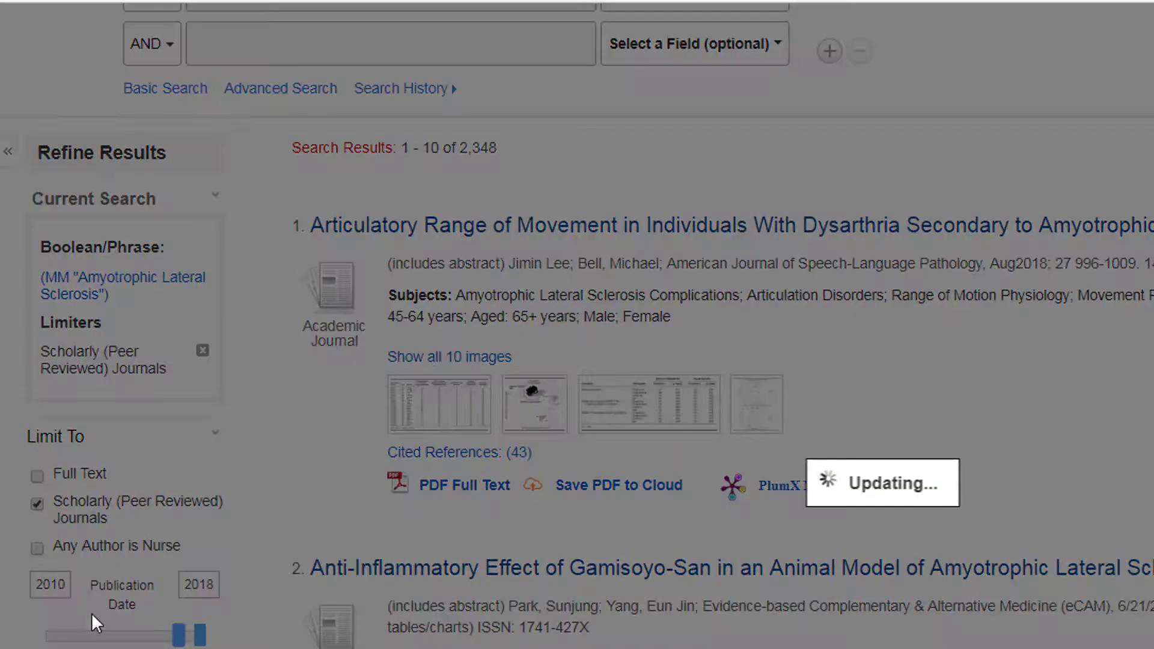
pyautogui.scroll(-3, 91, 619)
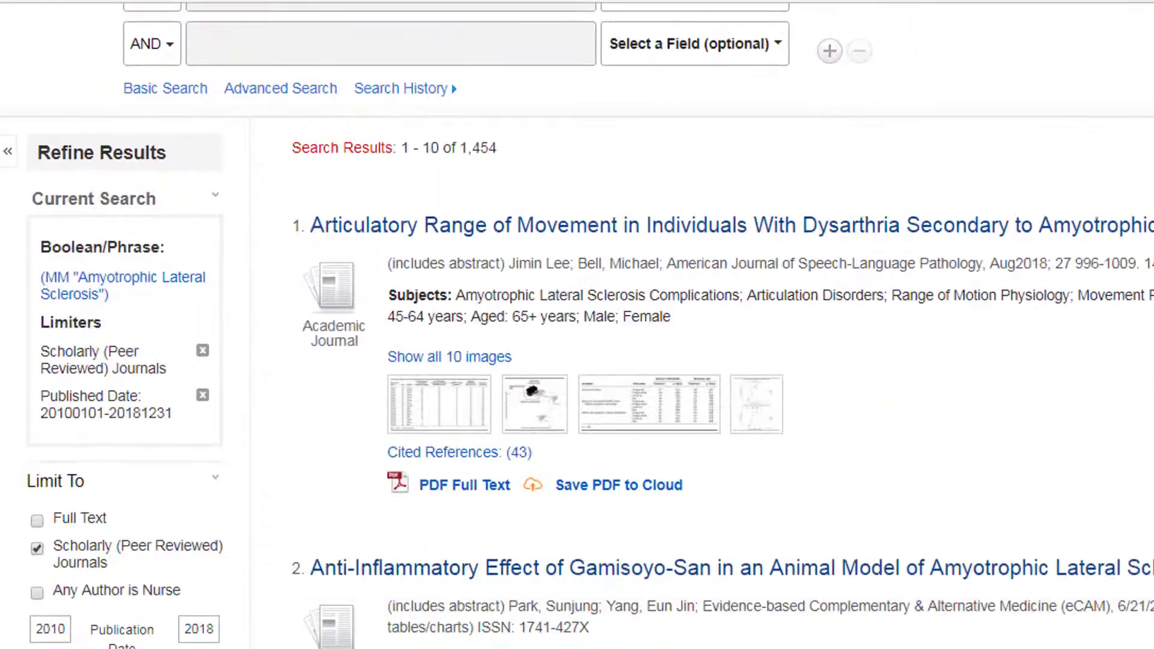
pyautogui.click(37, 593)
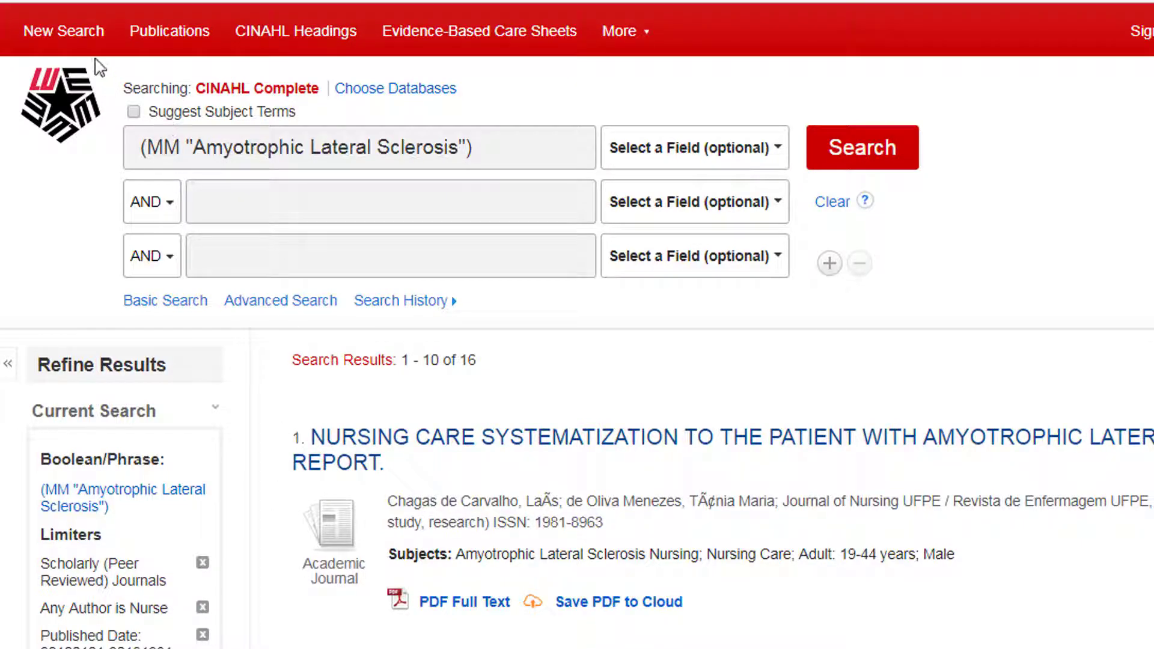
# - Start a new search with subject suggestions on, look up 'stroke', and open Stroke's tree view
pyautogui.click(77, 37)
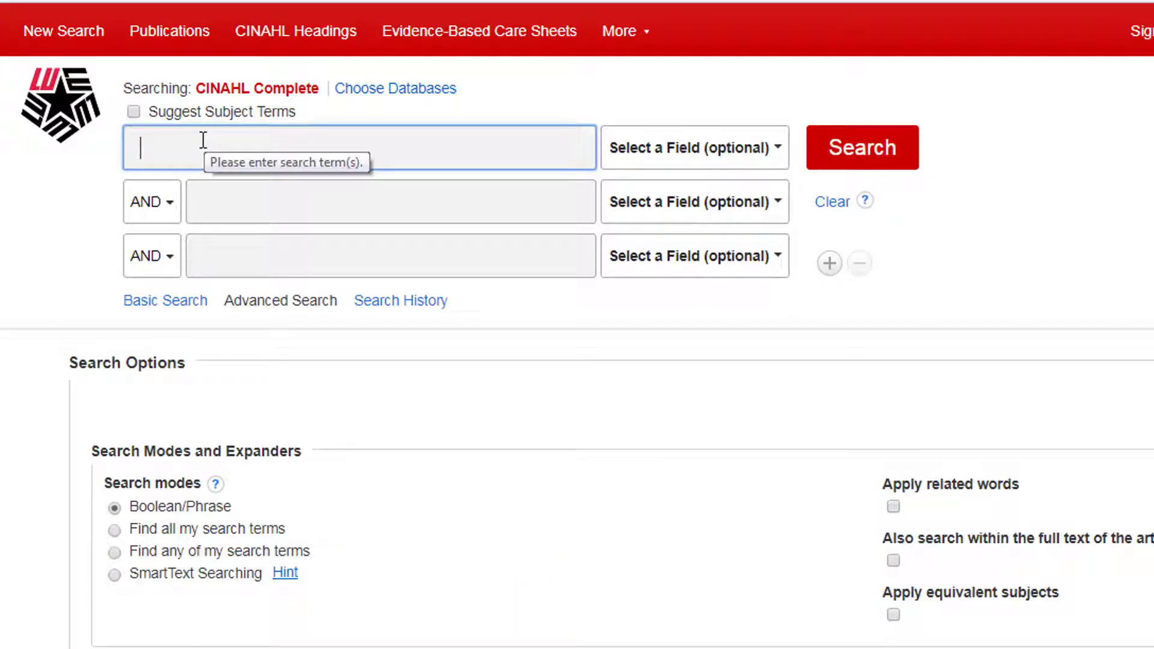
pyautogui.click(134, 113)
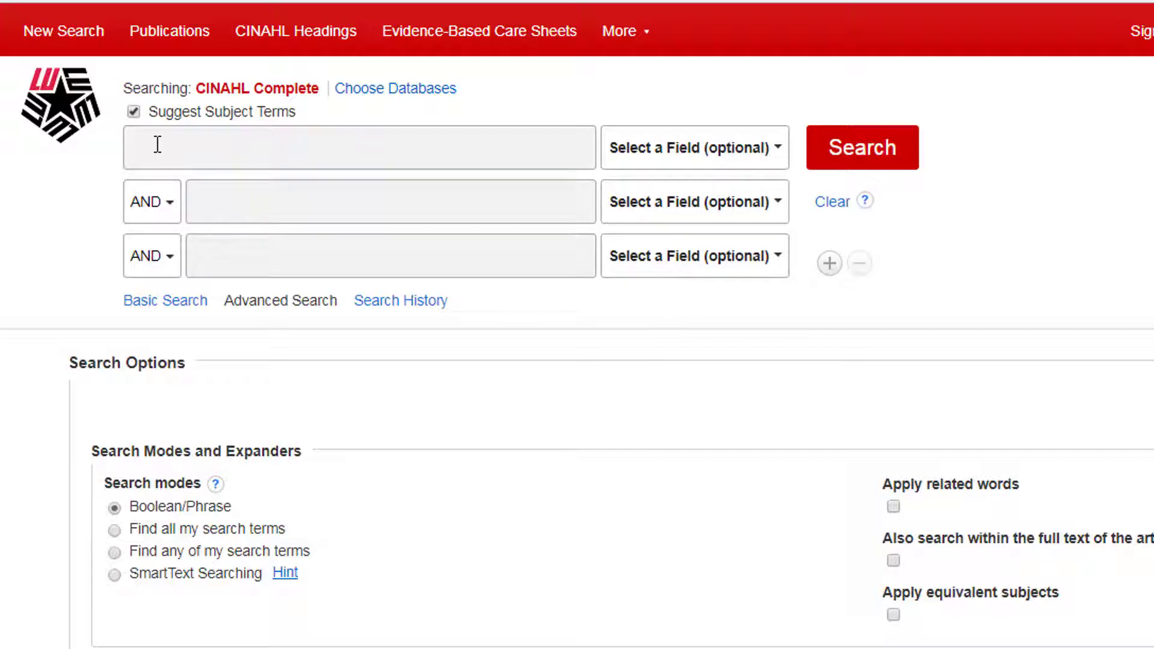
pyautogui.click(157, 144)
pyautogui.write('stroke')
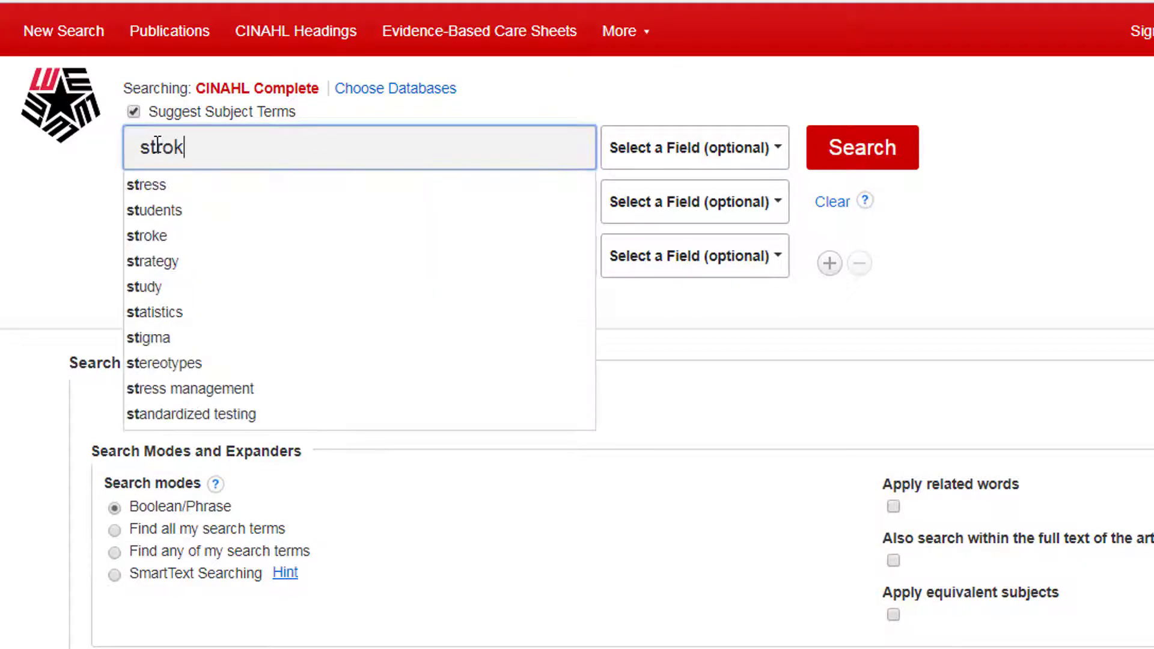
pyautogui.click(863, 148)
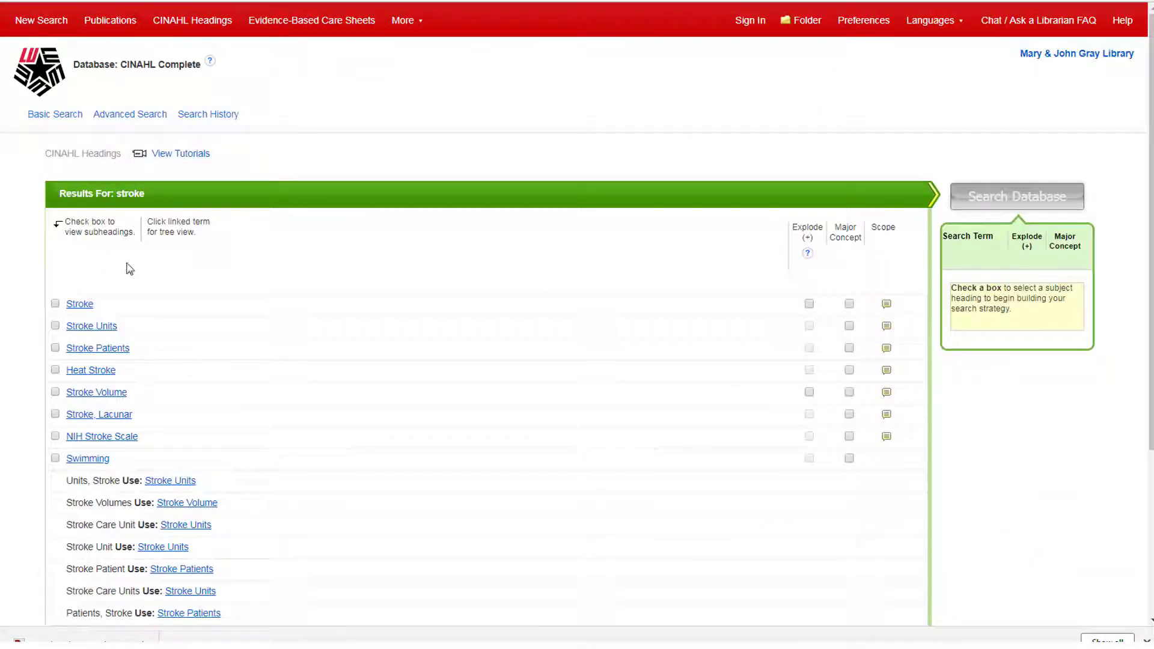
pyautogui.click(78, 304)
# - Select Stroke with Prevention And Control, Therapy and Trends subheadings as a Major Concept
pyautogui.click(55, 558)
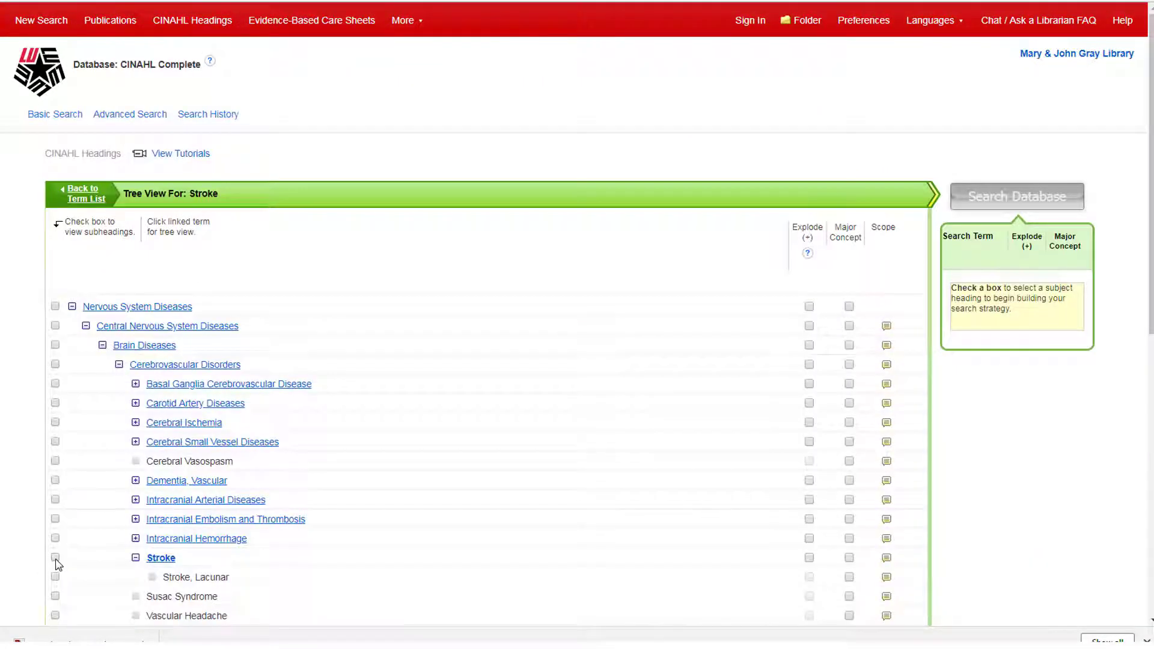
pyautogui.scroll(-8, 922, 479)
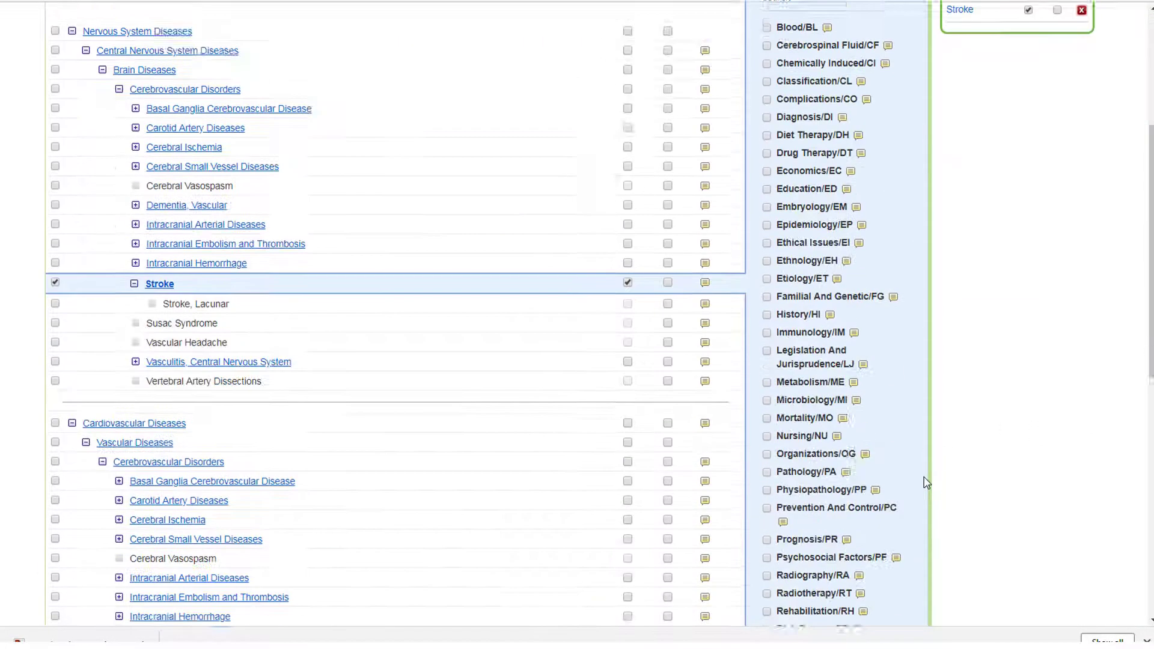
pyautogui.scroll(-1, 926, 482)
pyautogui.click(767, 301)
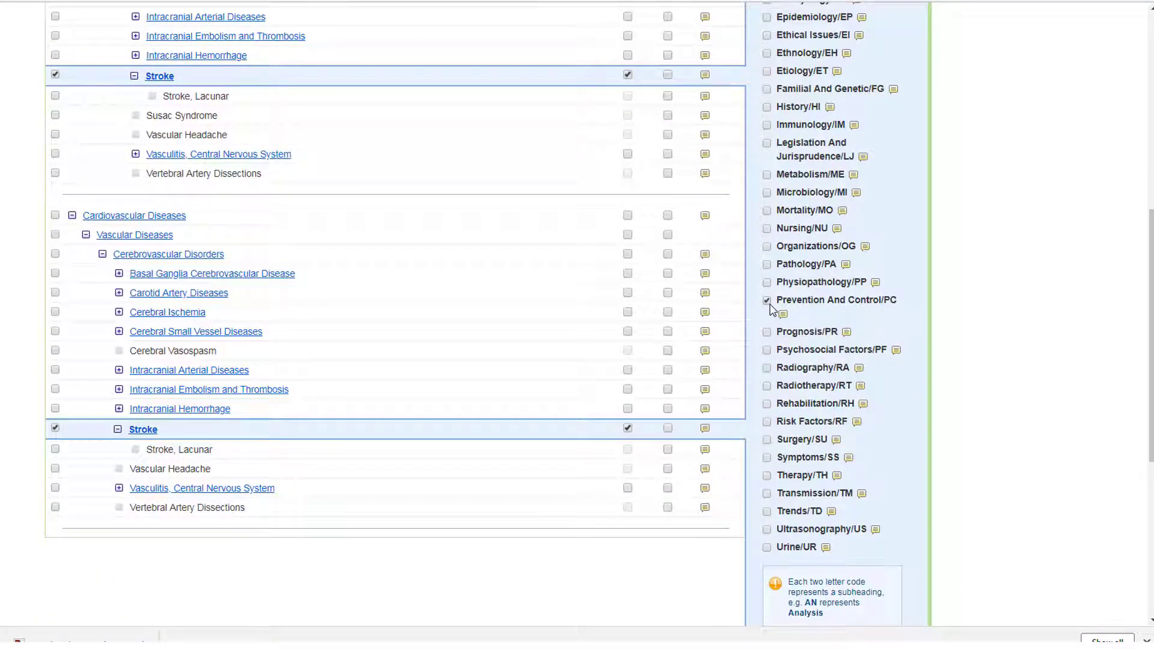
pyautogui.click(767, 475)
pyautogui.click(765, 512)
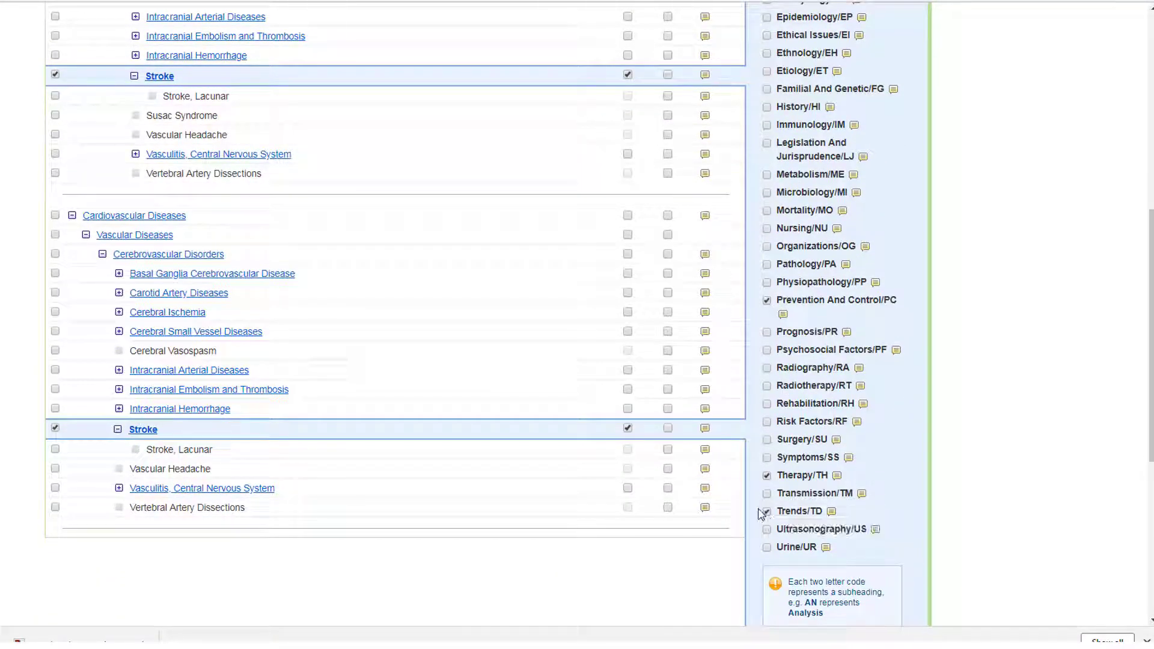
pyautogui.click(668, 428)
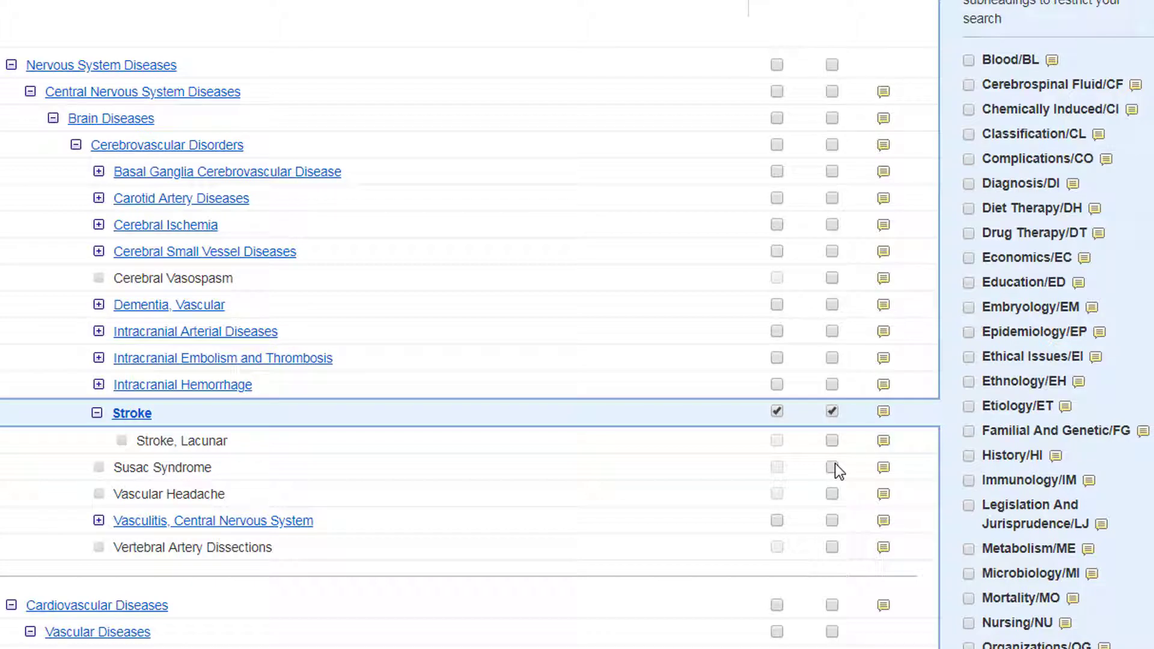
# - View and then close the Scope Note for Stroke
pyautogui.scroll(1, 835, 463)
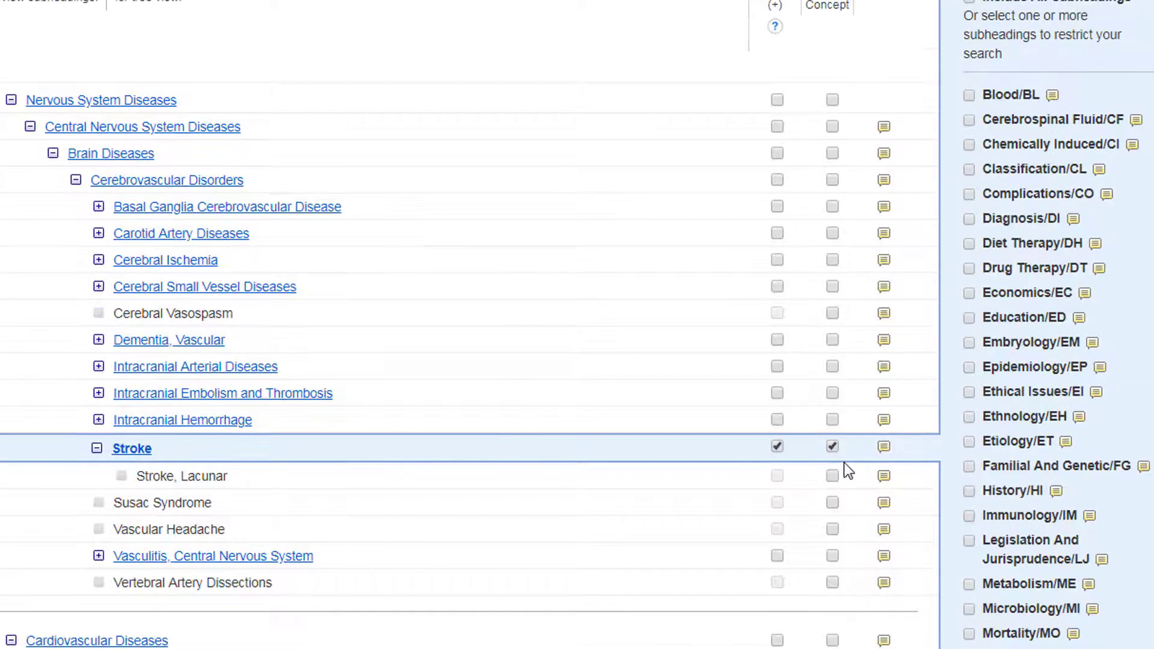
pyautogui.click(884, 449)
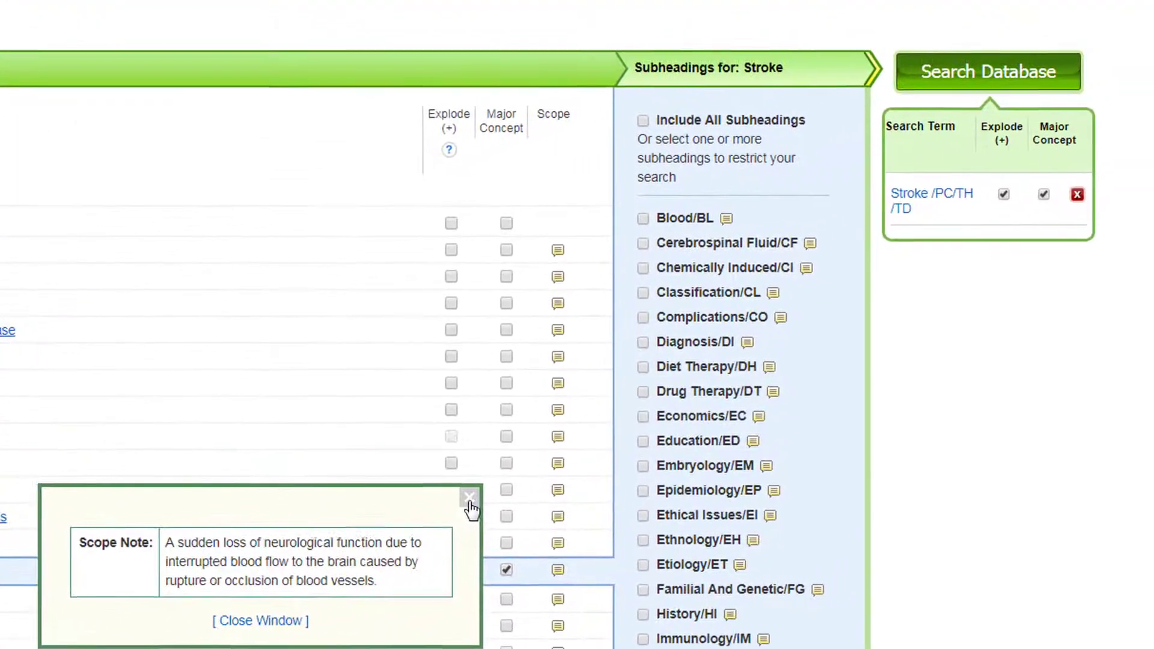
pyautogui.click(469, 509)
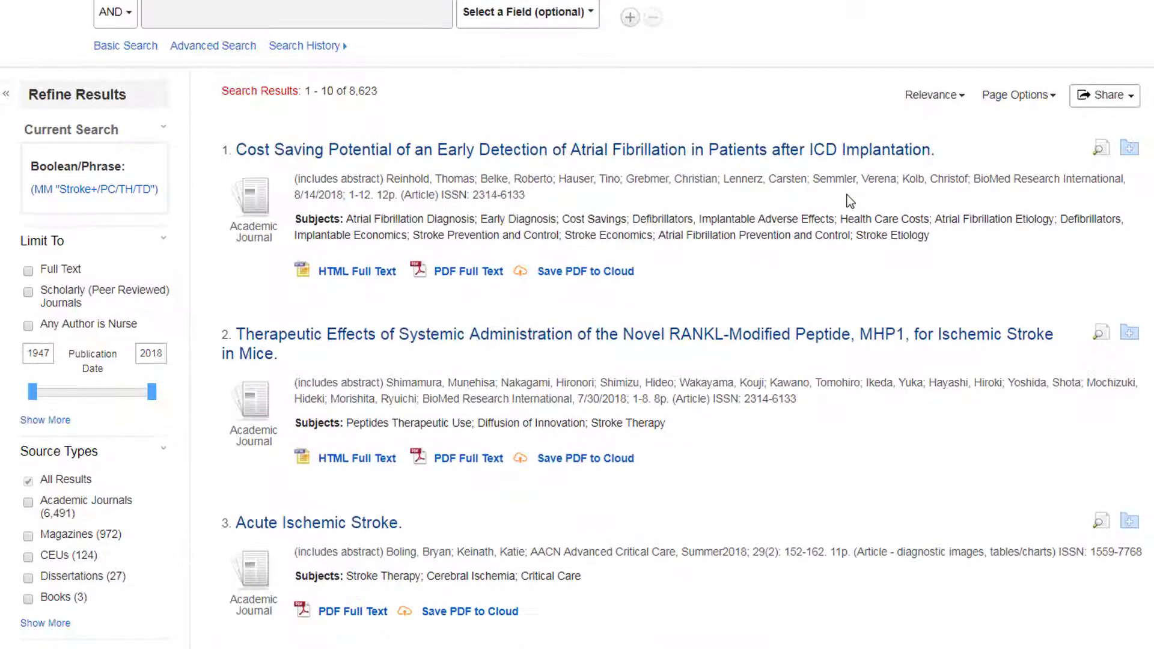
# - Limit the Stroke results to peer-reviewed journals published from 2016 onward
pyautogui.scroll(2, 850, 201)
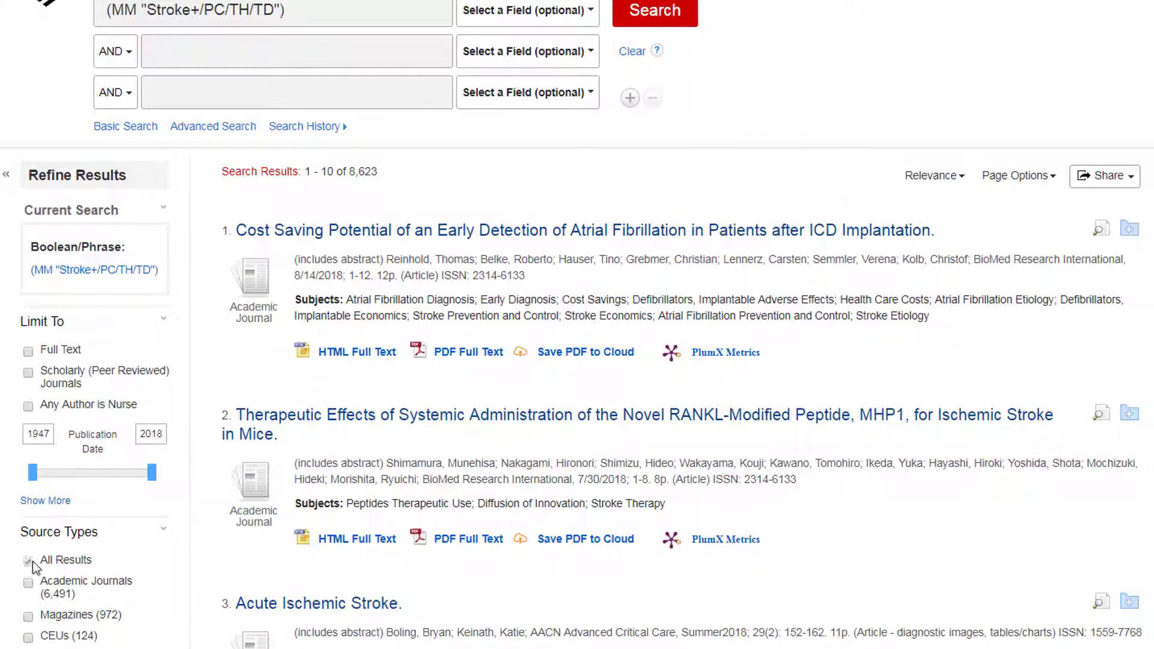
pyautogui.click(27, 373)
pyautogui.moveTo(33, 610); pyautogui.dragTo(153, 613)
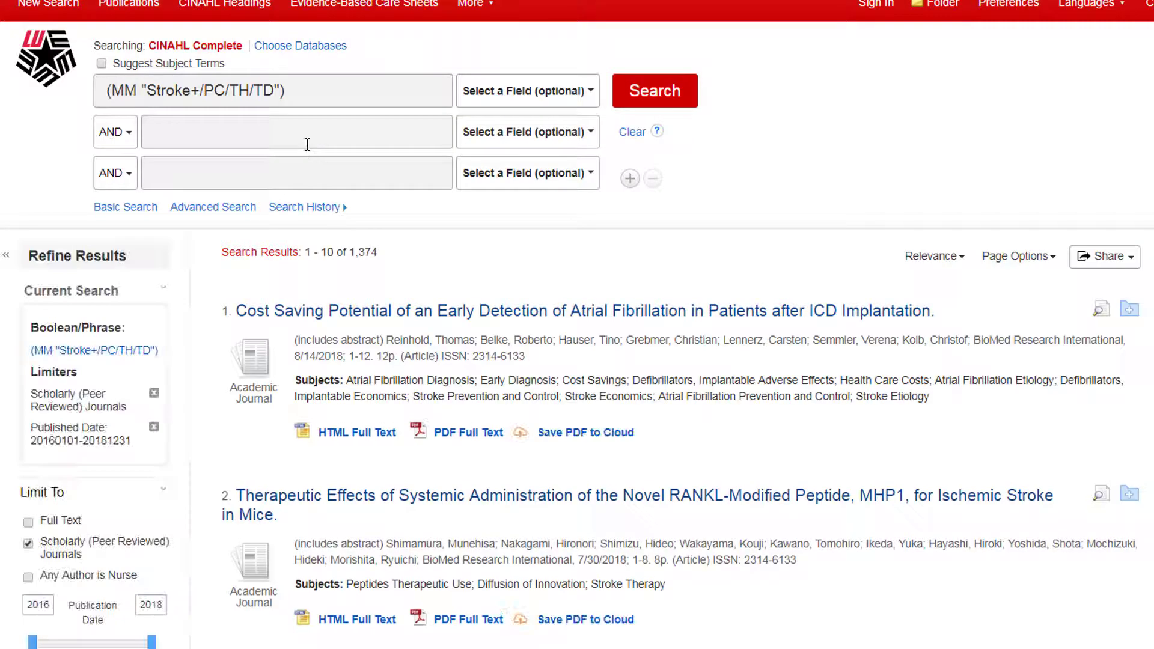
# - Add 'anticoagulants' as the second search term and run it, giving 291 results
pyautogui.click(307, 144)
pyautogui.write('anticoag')
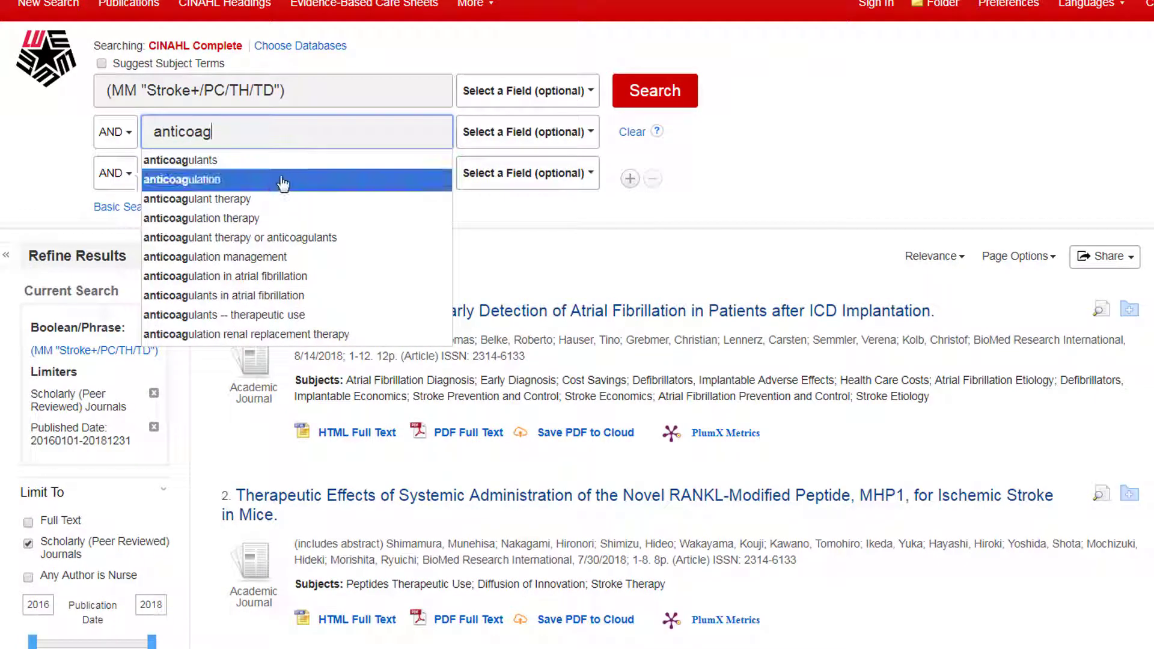
pyautogui.click(290, 161)
pyautogui.click(629, 108)
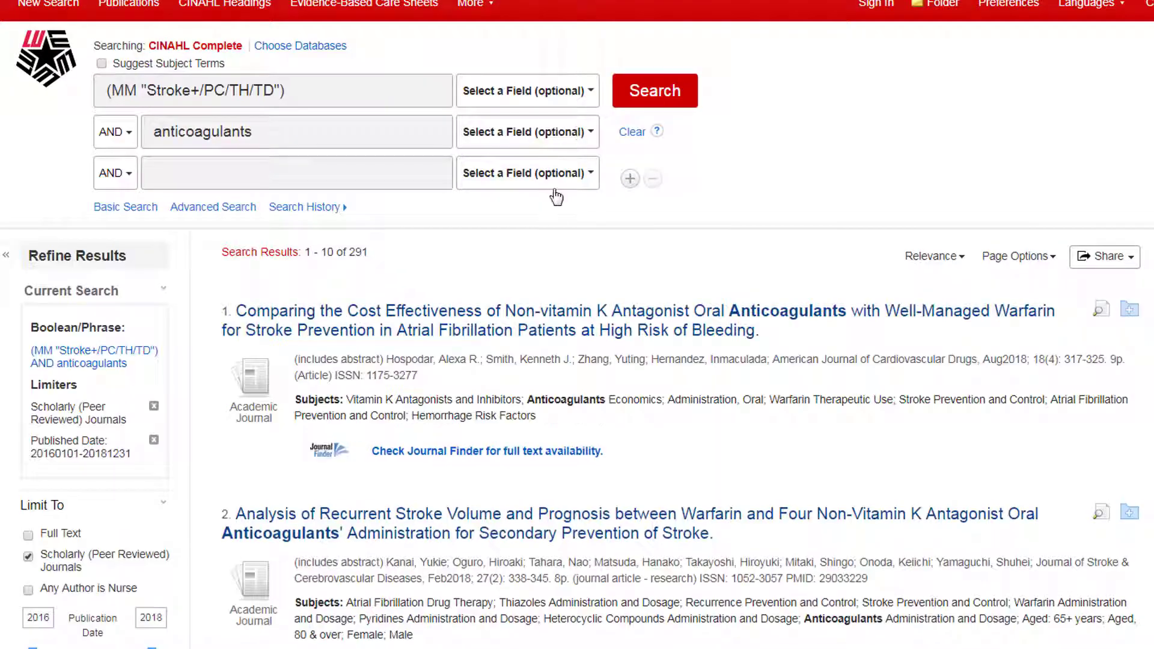
pyautogui.scroll(-4, 554, 215)
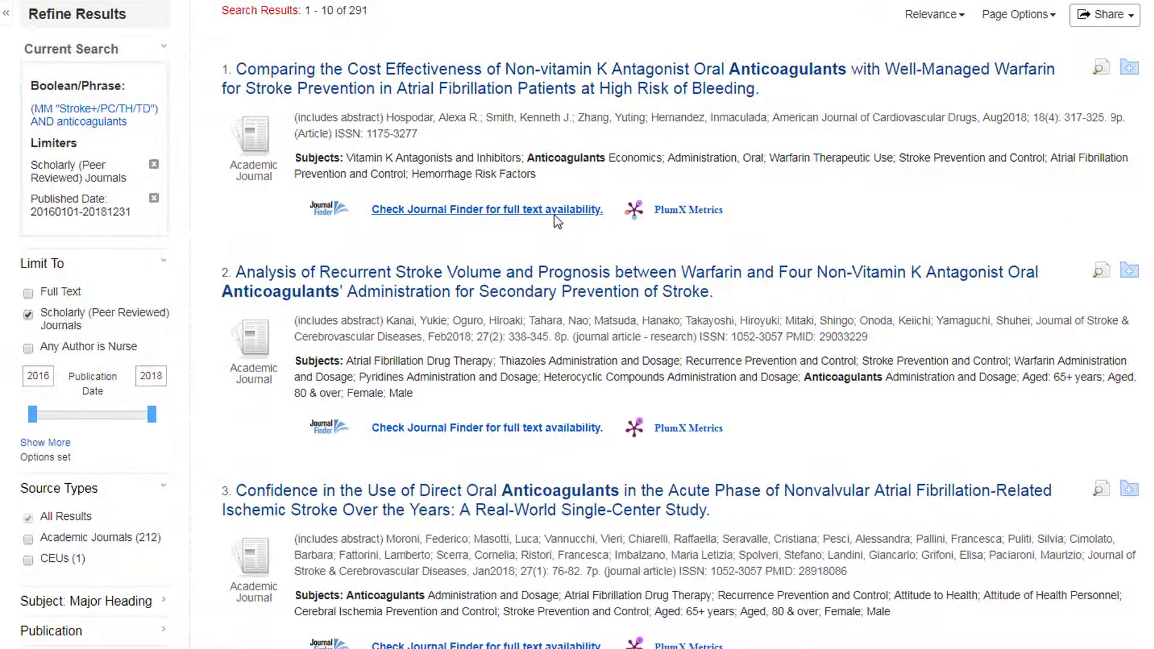
pyautogui.scroll(-1, 554, 215)
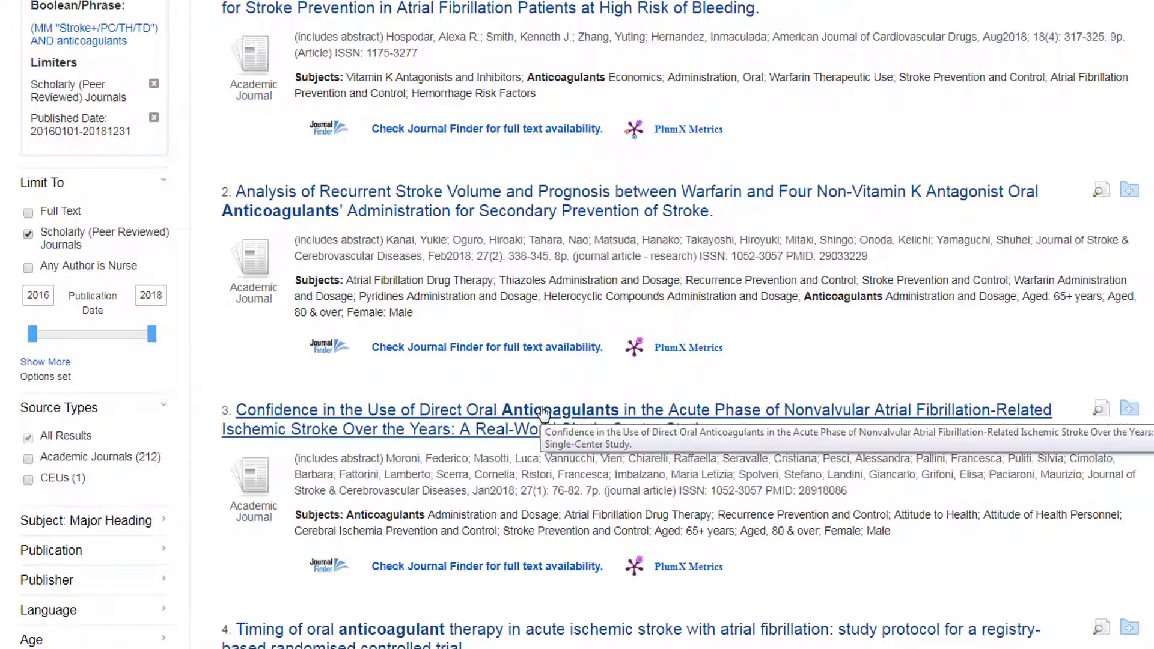
# - Open result 3's detailed record and scroll to its Major Subjects and Abstract
pyautogui.click(543, 415)
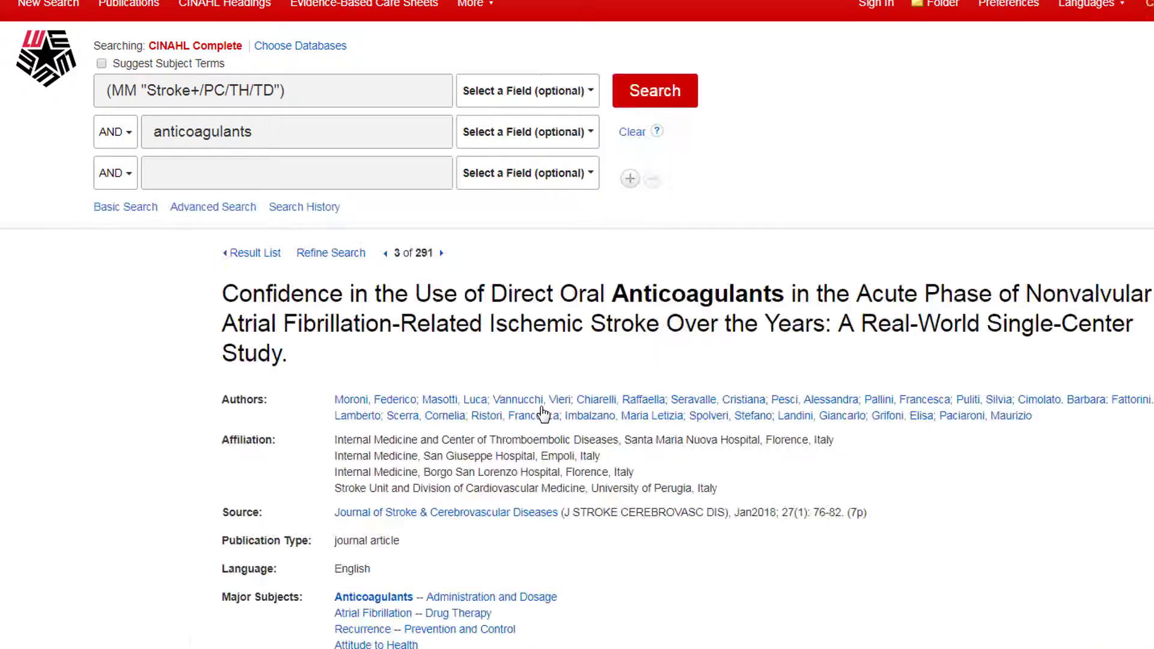
pyautogui.scroll(-2, 543, 415)
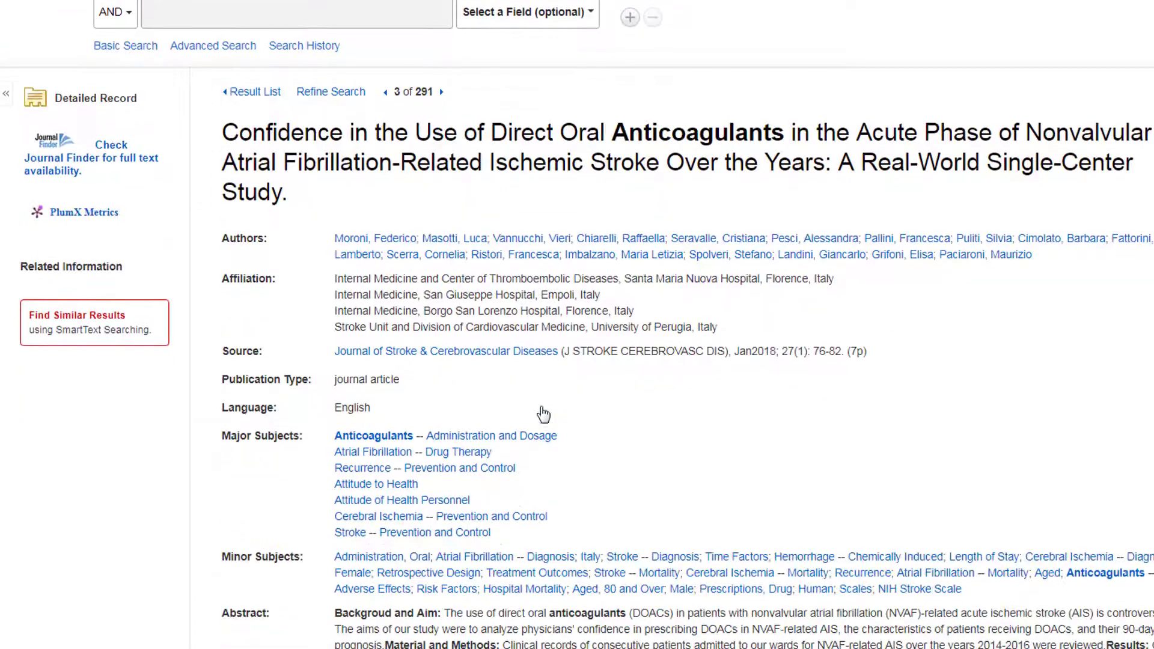
pyautogui.scroll(-3, 543, 415)
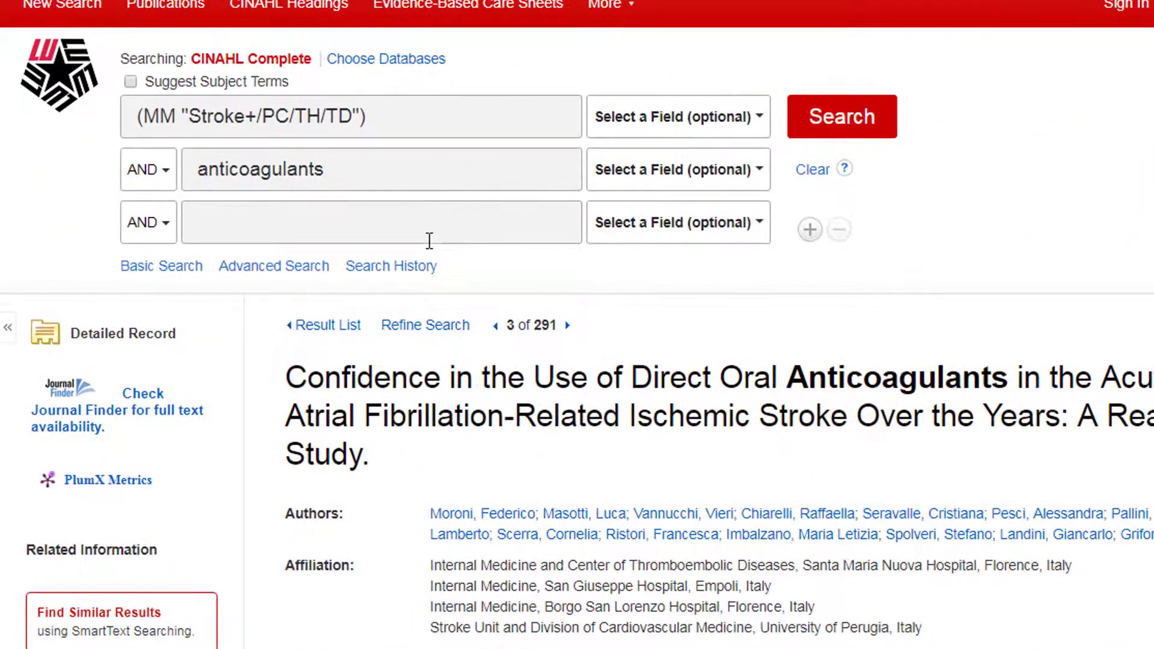
# - Add 'attitude to health personnel' as the third search term and run the search
pyautogui.click(435, 226)
pyautogui.write('attitude')
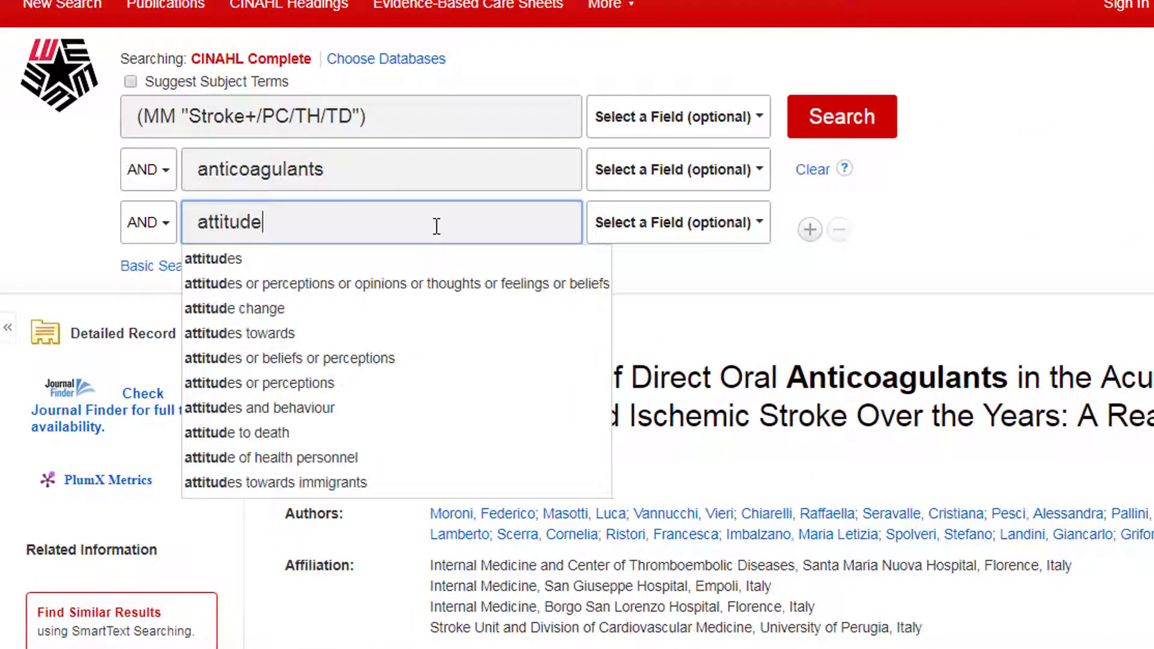
pyautogui.write(' to health personnel')
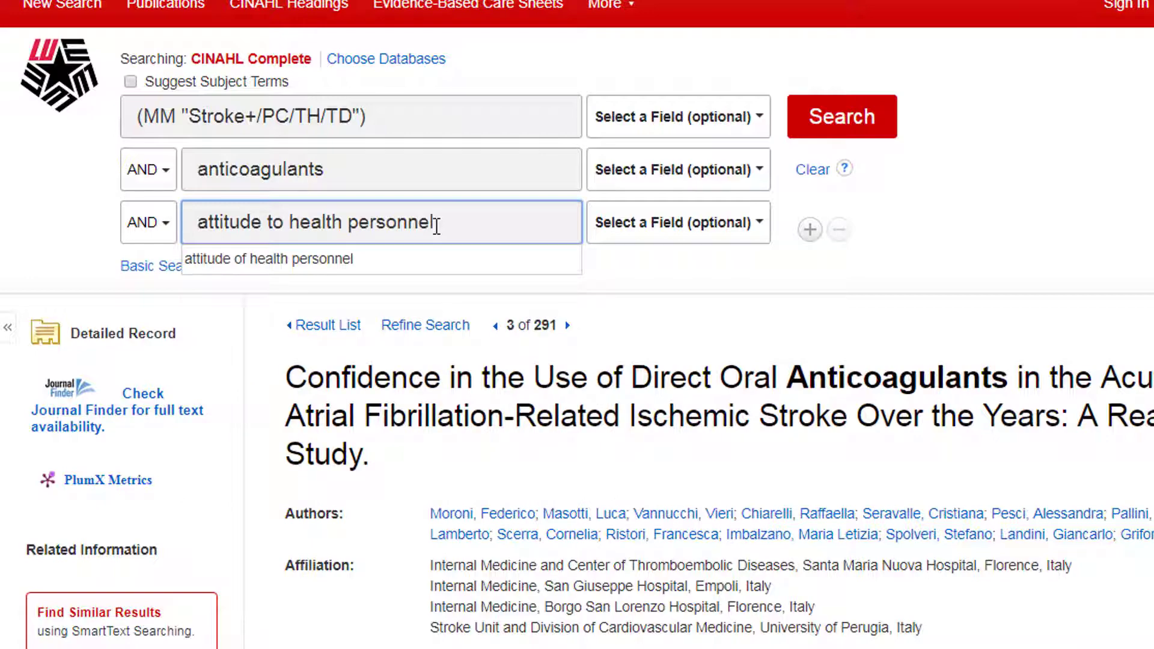
pyautogui.press('Return')
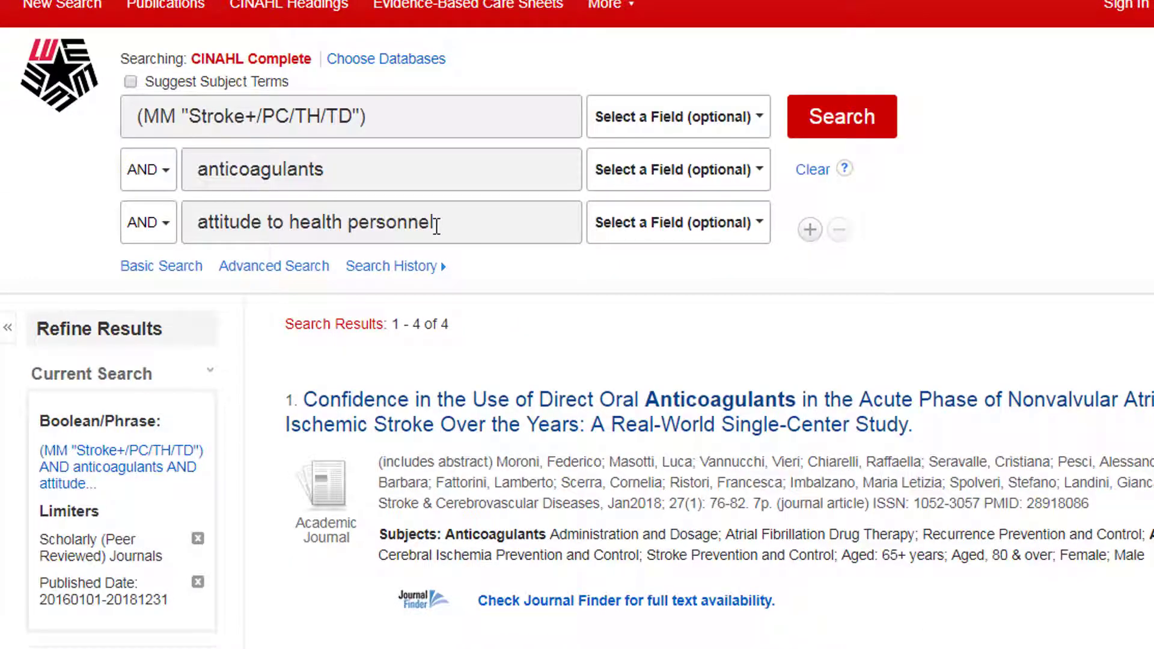